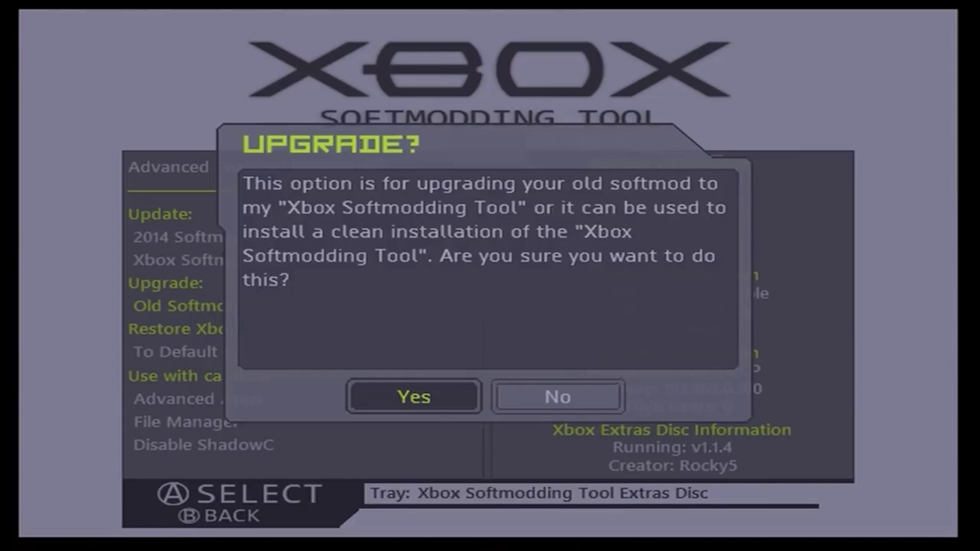
Confirm Yes on the UPGRADE? prompt so the softmod files copy and the dashboard reloads
key("Return")
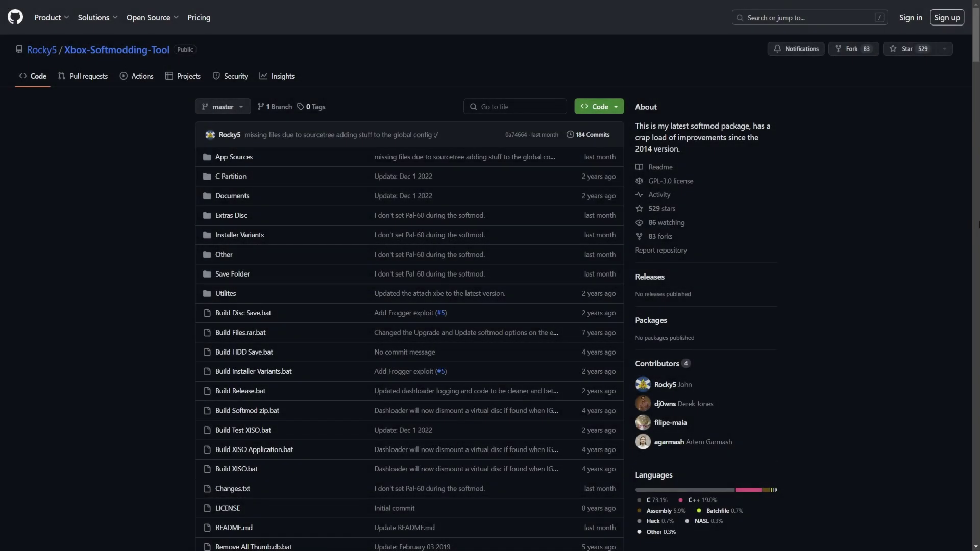
Open Changes.txt and scroll through the change log, including the Dec 1 2022 entries
scroll(196, 269, "down", 3)
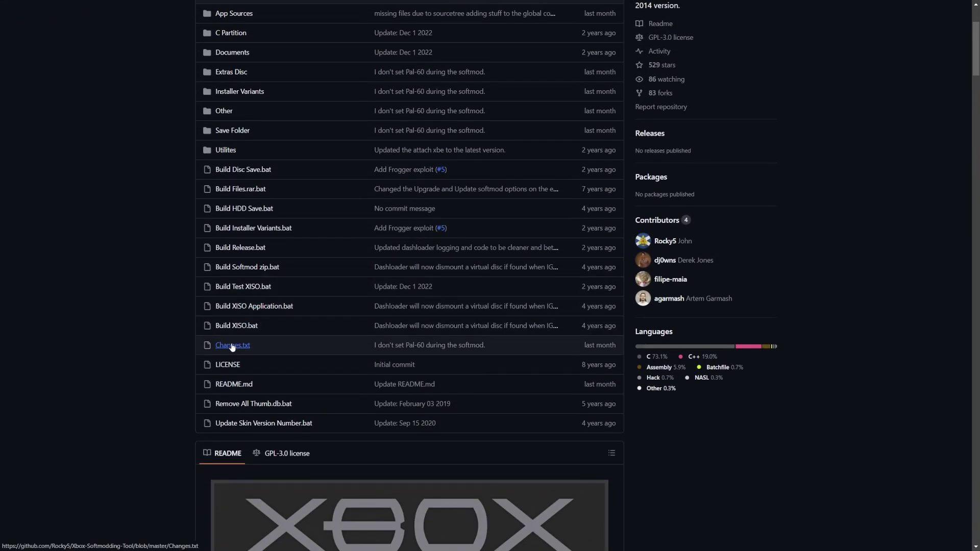
left_click(231, 345)
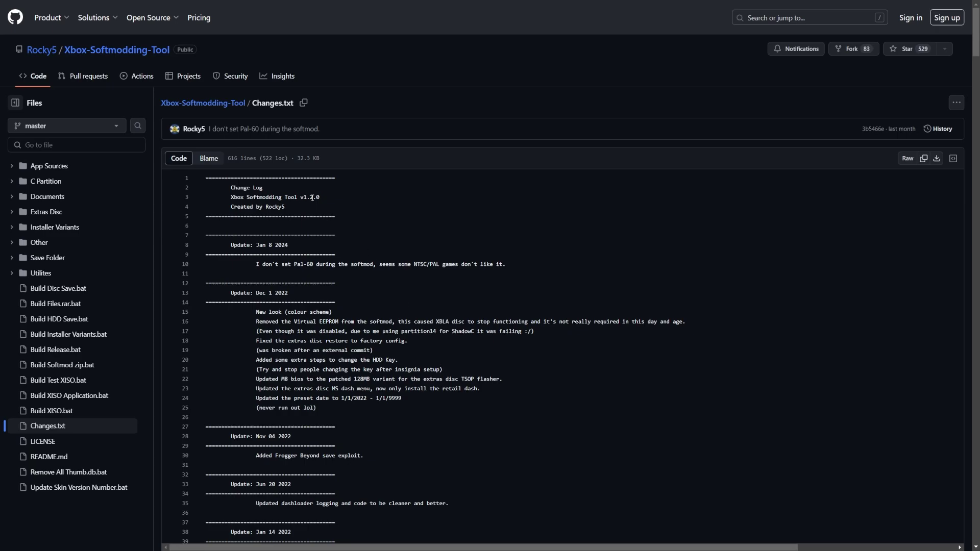
left_click_drag(320, 403, 257, 312)
left_click(263, 312)
scroll(296, 338, "down", 5)
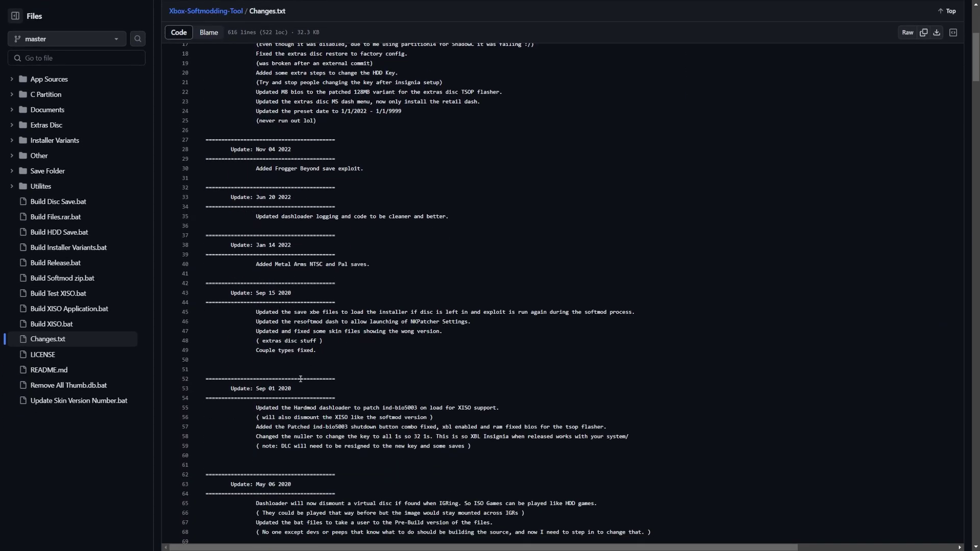
scroll(315, 259, "down", 5)
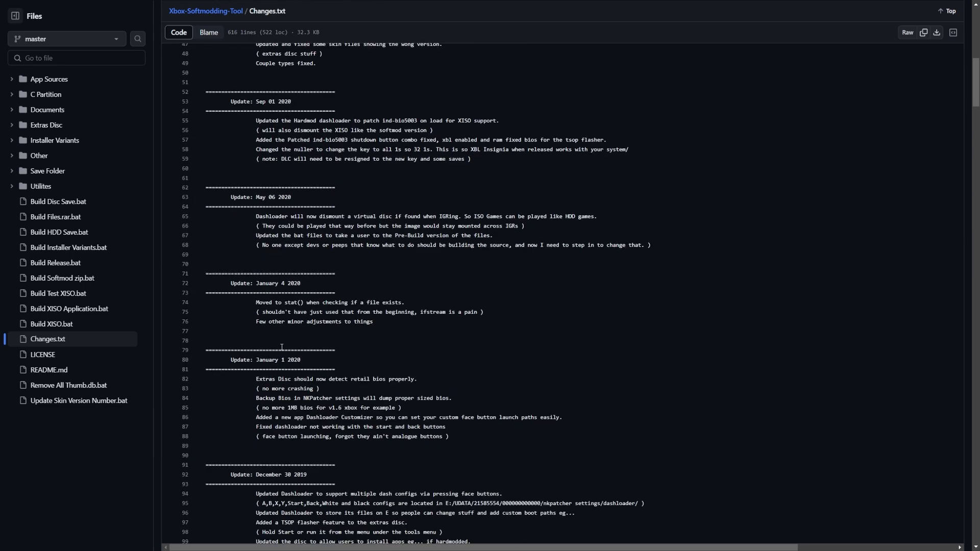
scroll(282, 348, "down", 4)
scroll(352, 377, "up", 14)
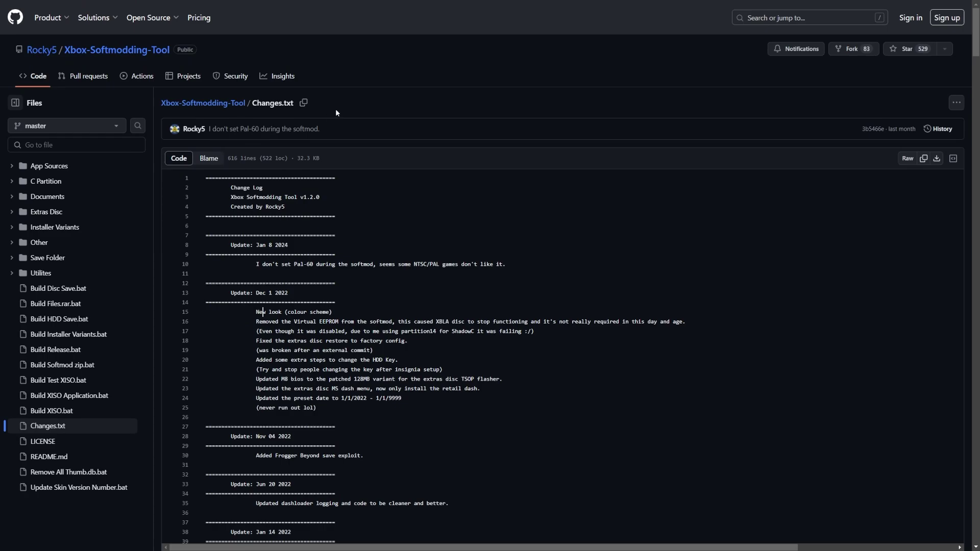
scroll(360, 393, "down", 3)
scroll(360, 393, "up", 3)
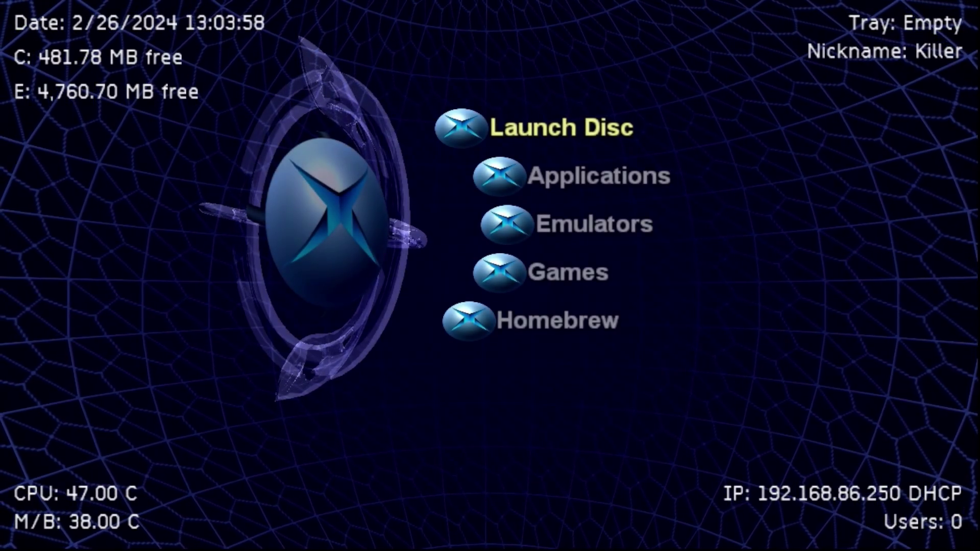
Apply the <Softmod> skin from System > Skins in UnleashX
key("Down")
key("Down")
key("Down")
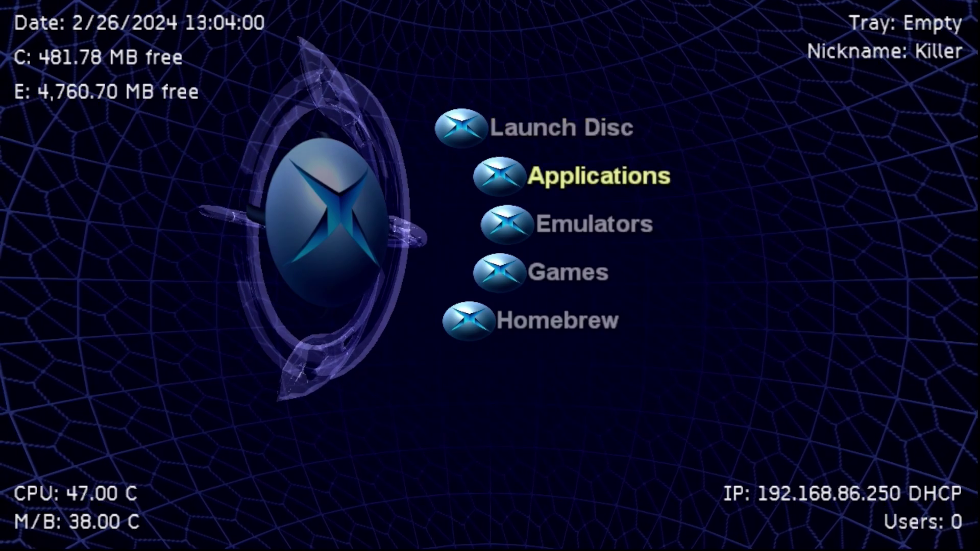
key("Down")
key("Down")
key("Return")
key("Down")
key("Down")
key("Down")
key("Down")
key("Down")
key("Down")
key("Down")
key("Down")
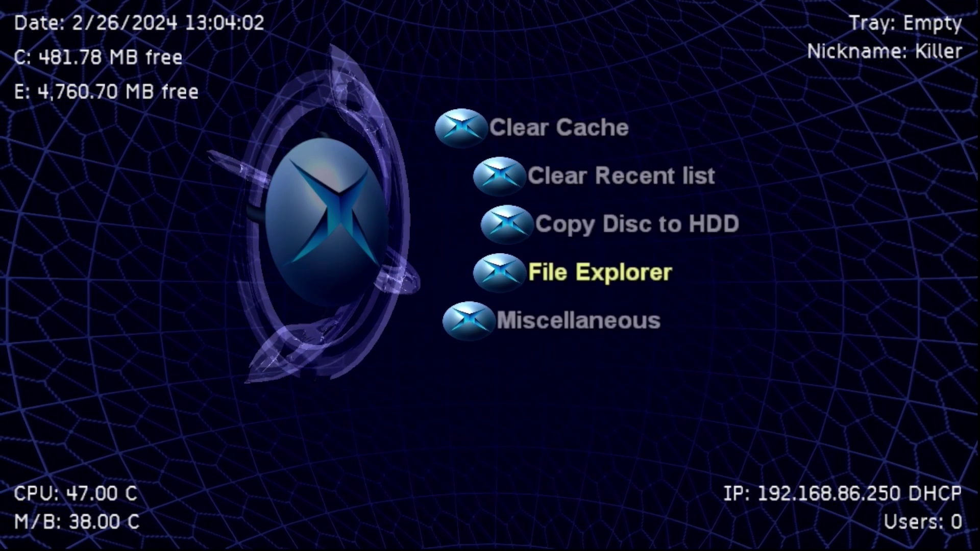
key("Return")
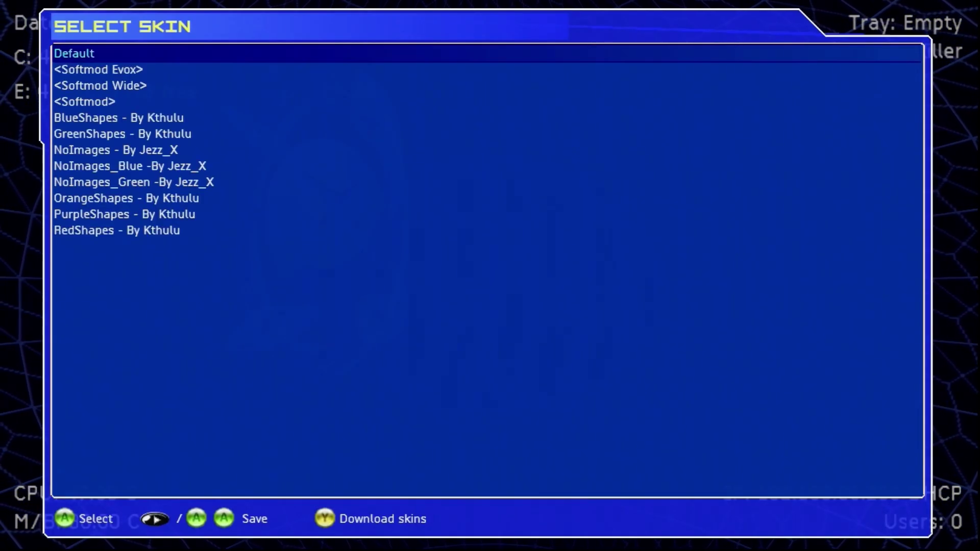
key("Down")
key("Down")
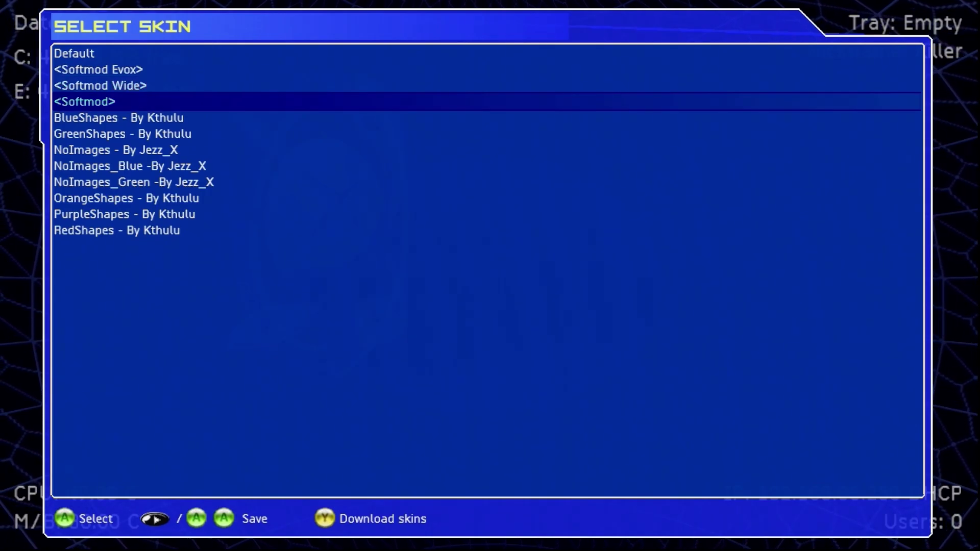
key("Return")
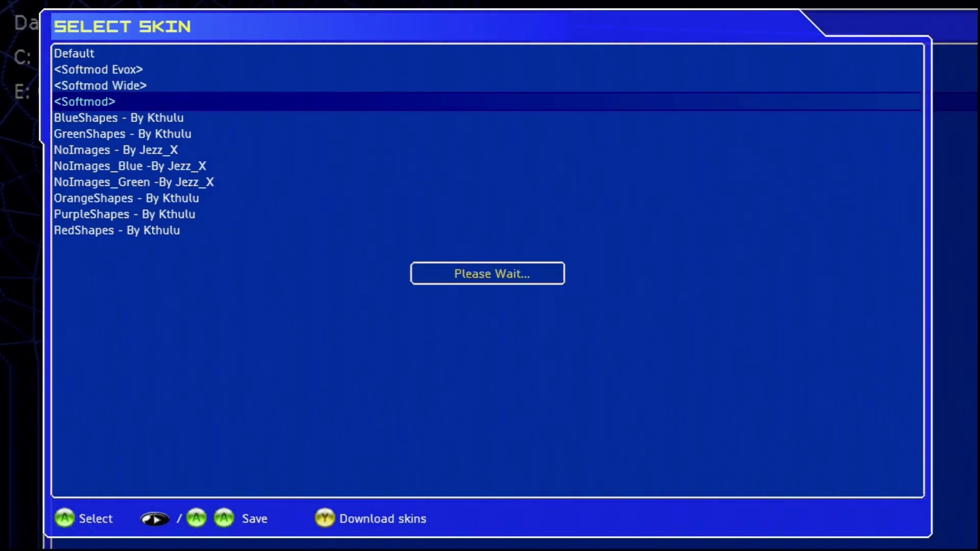
key("Escape")
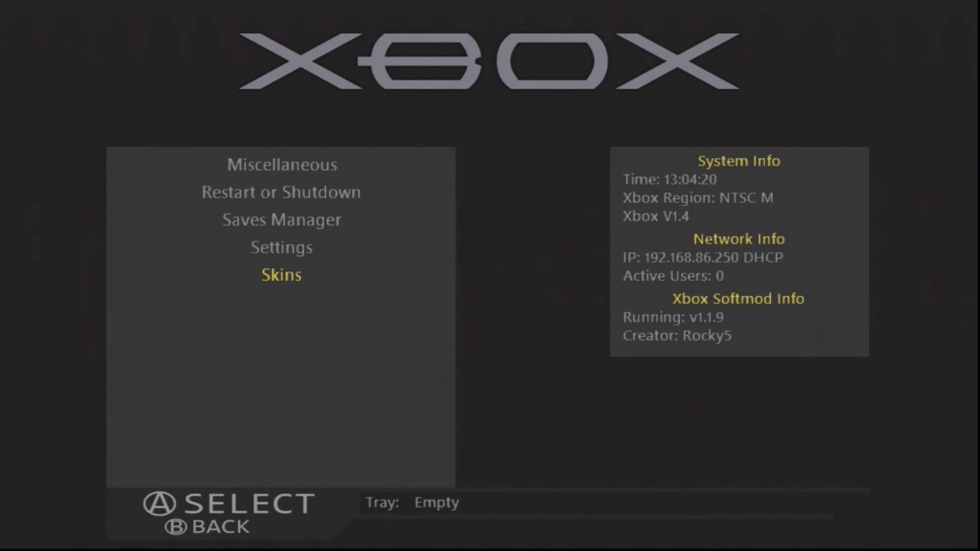
Switch the skin back to Default and return to the top of the main menu
key("Return")
key("Up")
key("Up")
key("Up")
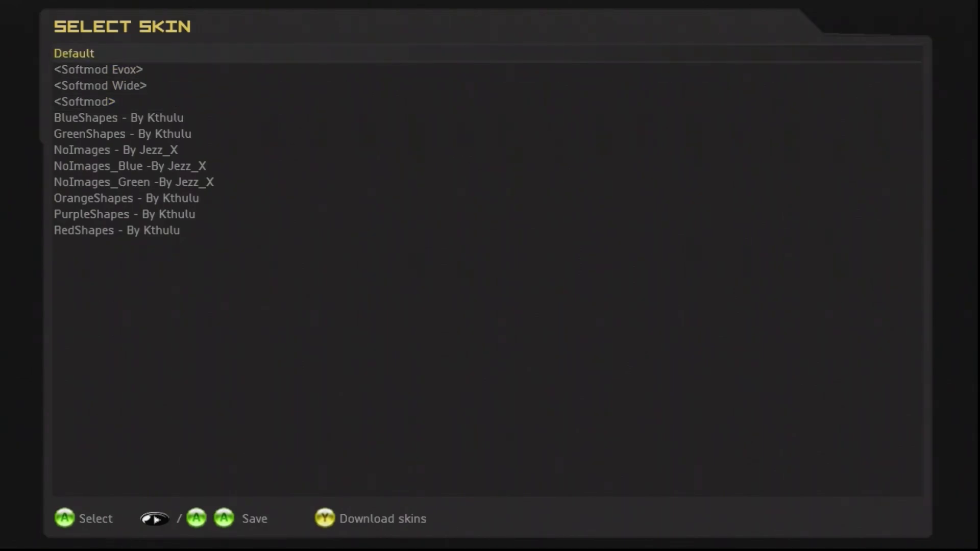
key("Return")
key("Escape")
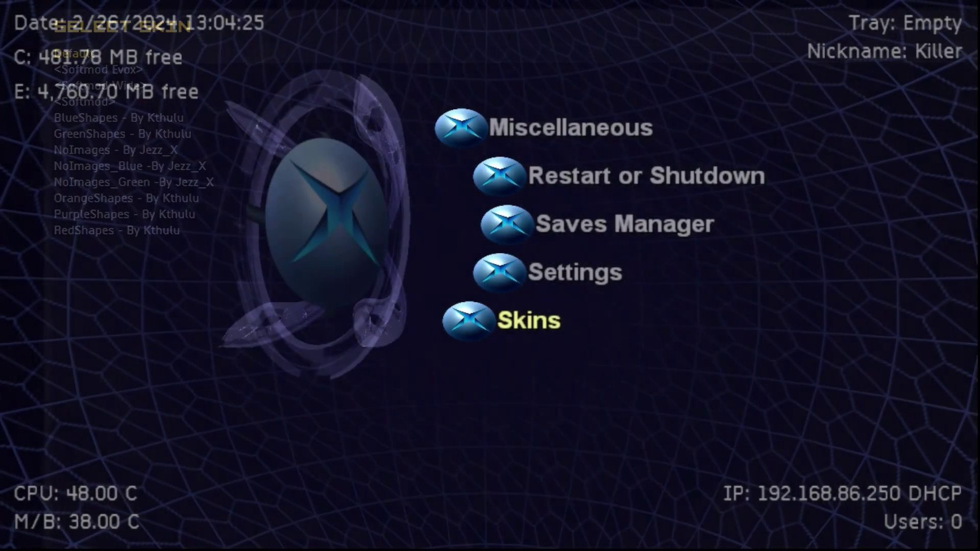
key("Escape")
key("Down")
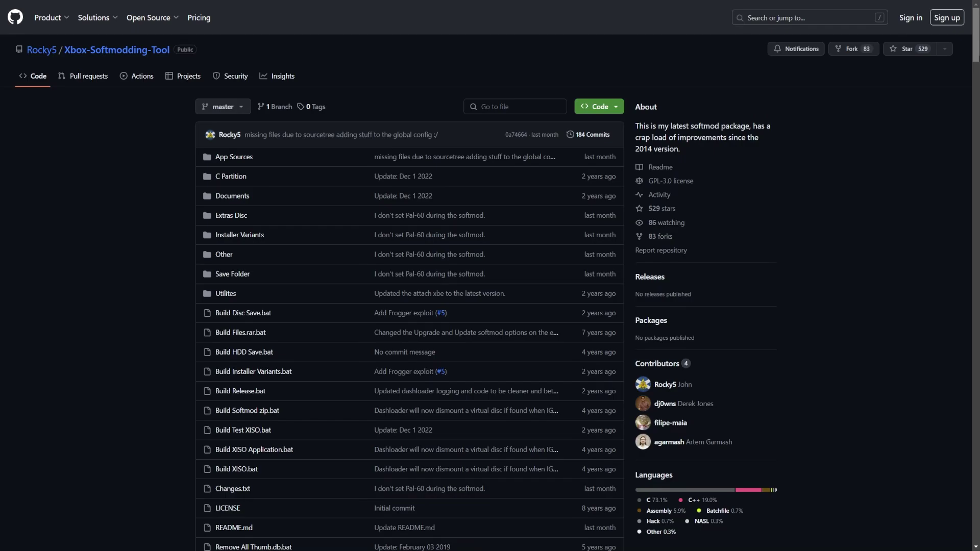
Follow the README's Download Prebuilt versions link to the Build v1.2.0 Google Drive folder
scroll(410, 275, "down", 10)
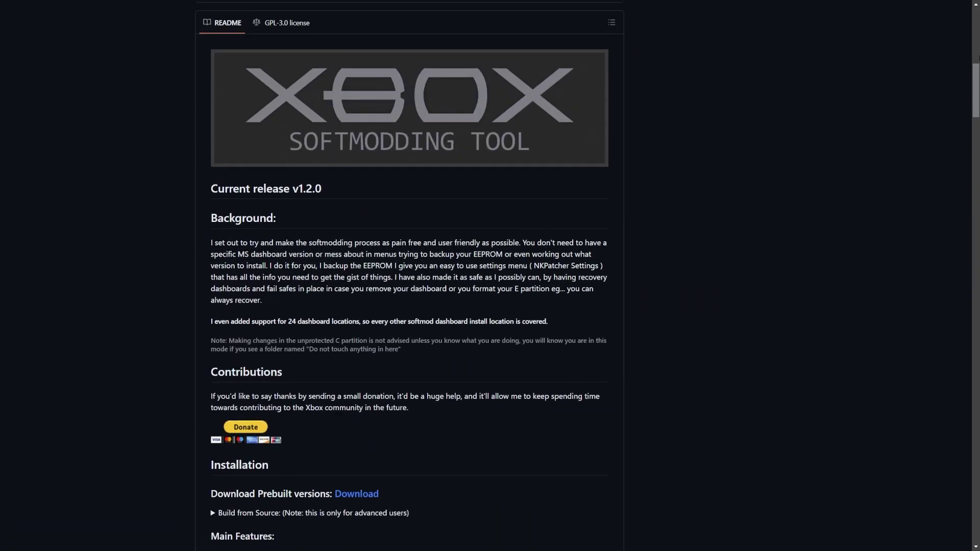
scroll(357, 354, "down", 3)
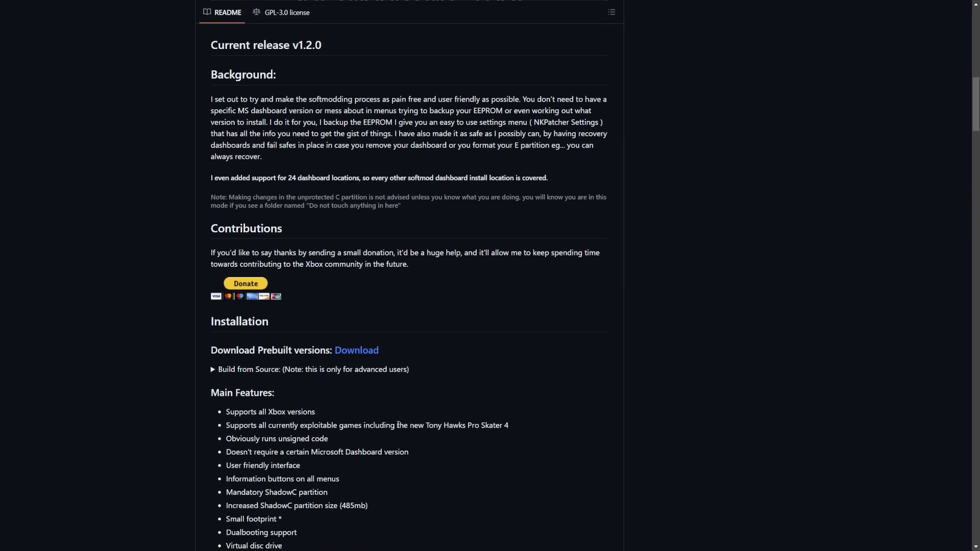
left_click(367, 354)
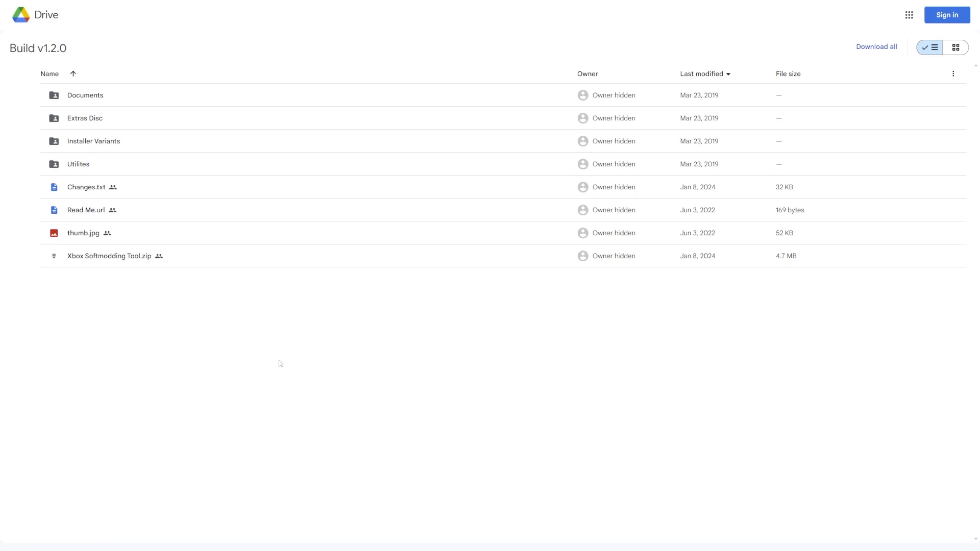
Open Installer Variants and preview Quick Update.zip's contents before closing the preview
double_click(124, 141)
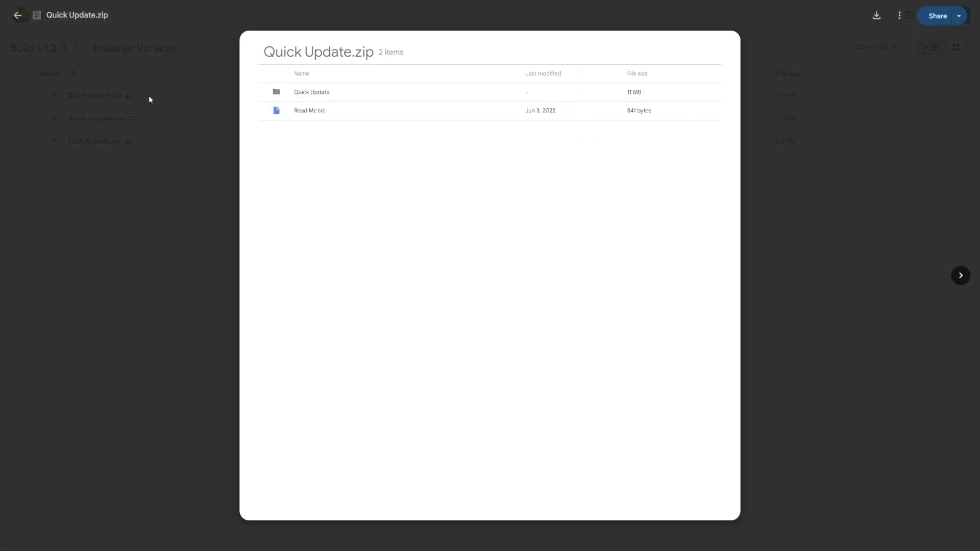
left_click(854, 179)
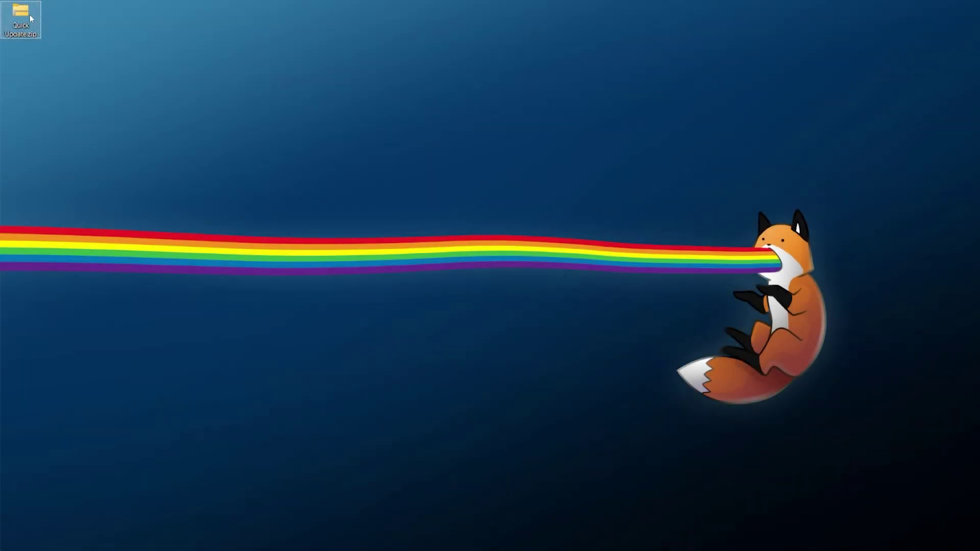
Extract Quick Update.zip onto the desktop with 7-Zip Extract Here
right_click(30, 16)
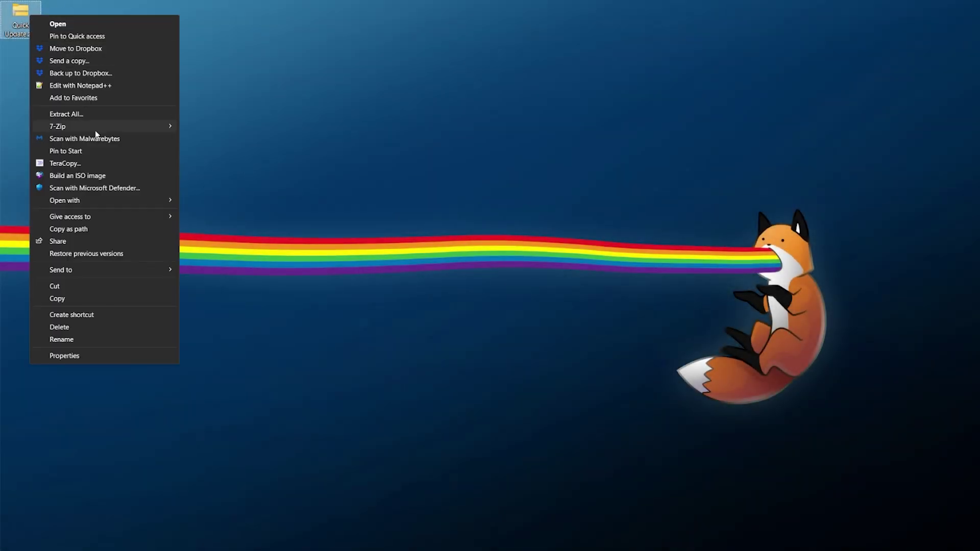
mouse_move(80, 133)
left_click(237, 163)
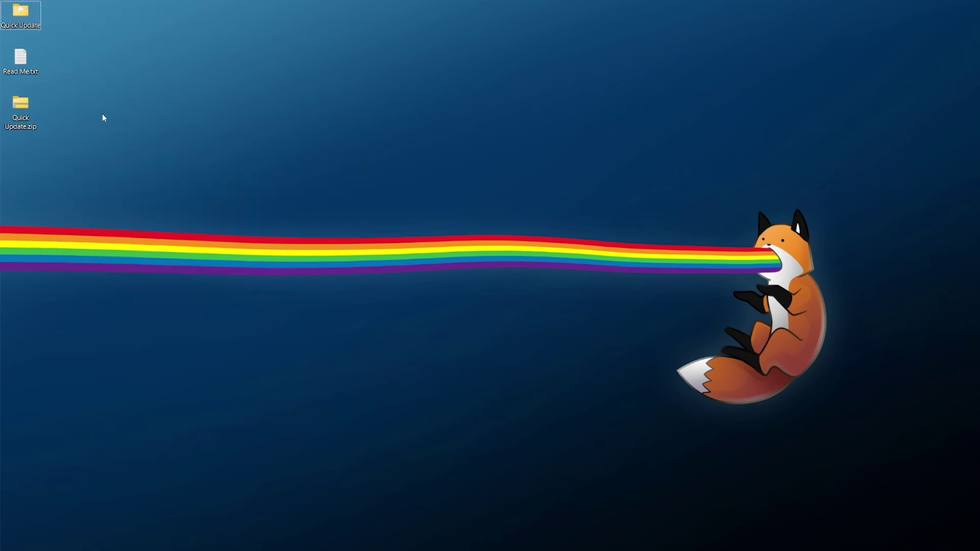
Read the Read Me.txt installation instructions through to the end in Notepad
left_click(22, 60)
double_click(23, 62)
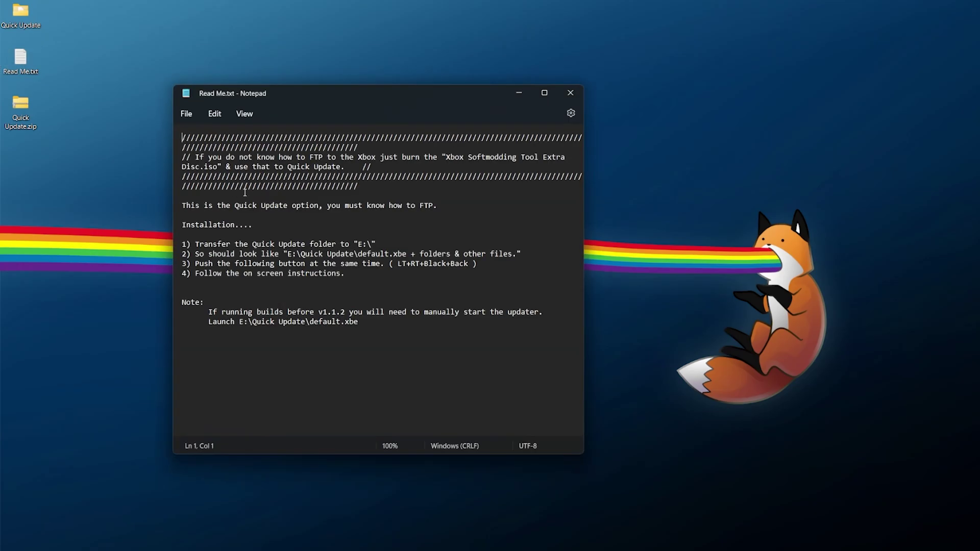
key("ctrl+End")
left_click(571, 93)
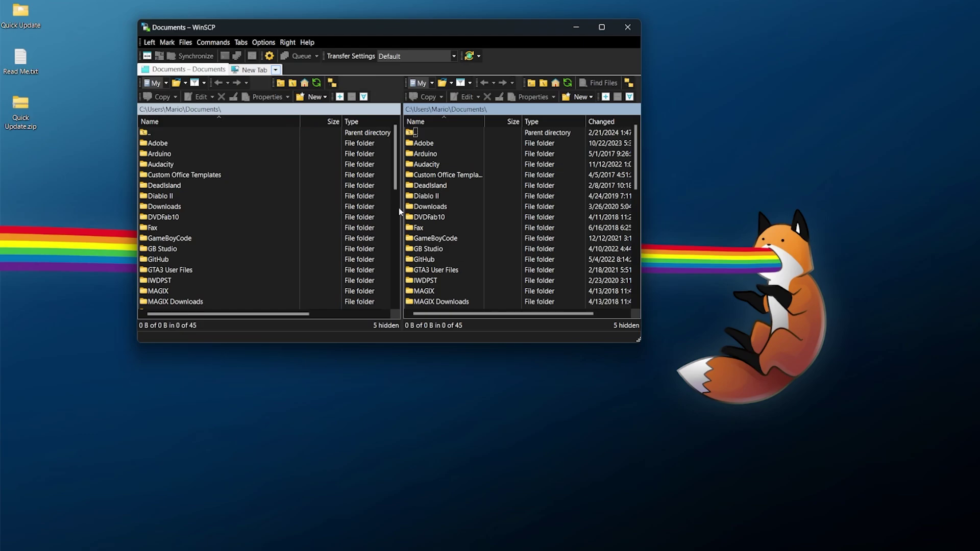
Log in over FTP to 192.168.86.250 with the Xbox credentials and open drive E
left_click(376, 115)
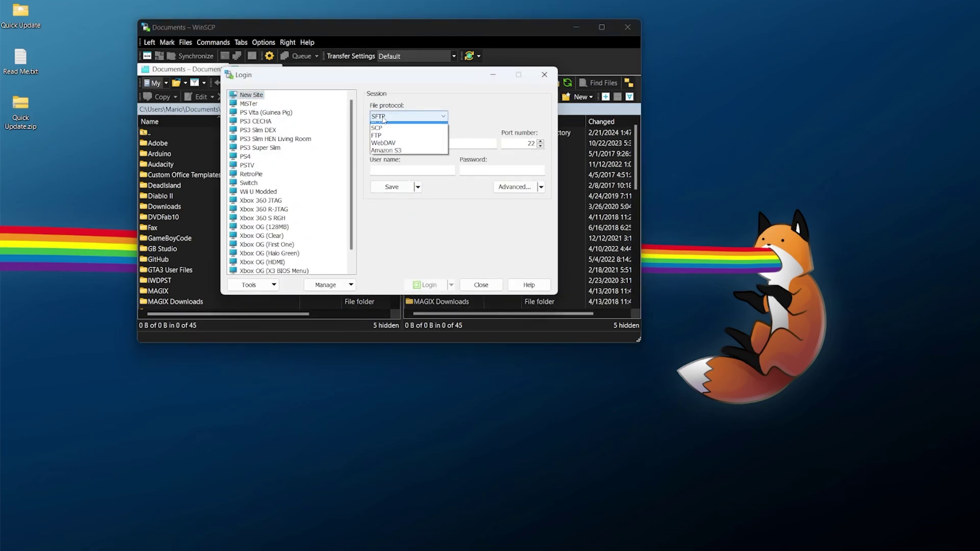
left_click(391, 141)
left_click(398, 143)
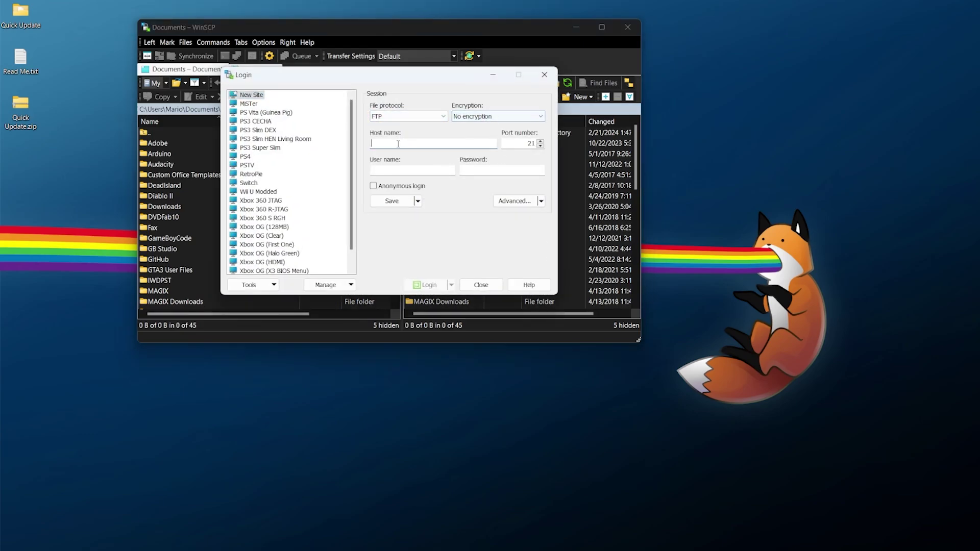
type("192.")
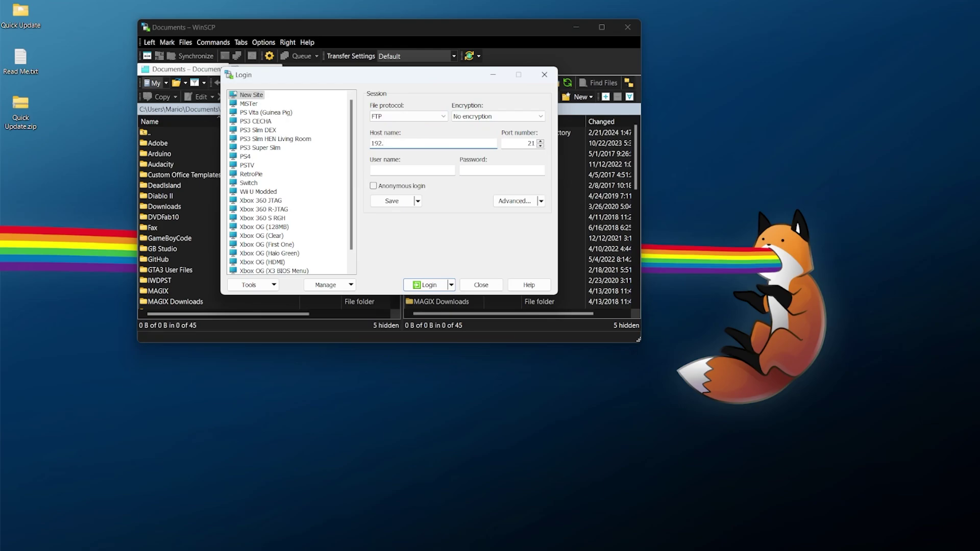
type(".86.250")
left_click(404, 171)
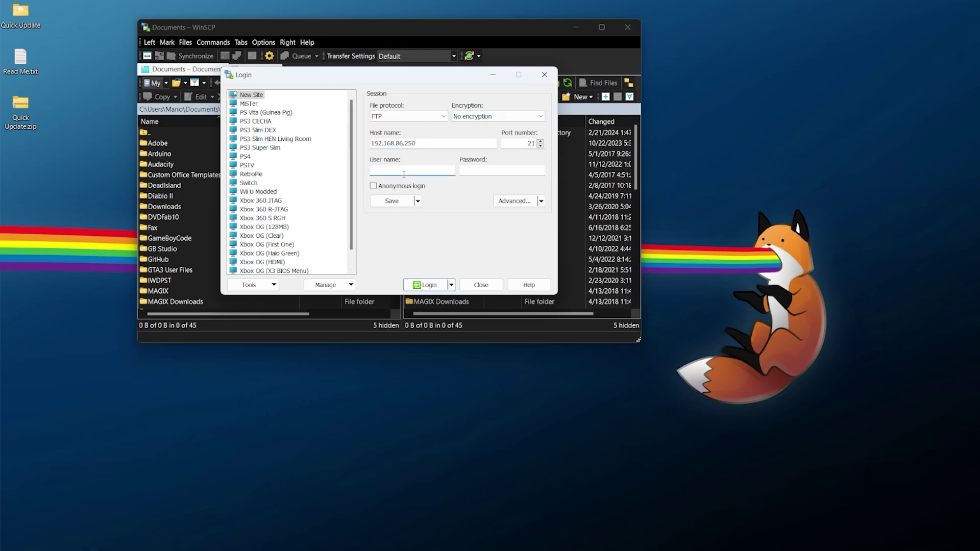
left_click(502, 170)
type("xbox")
key("Return")
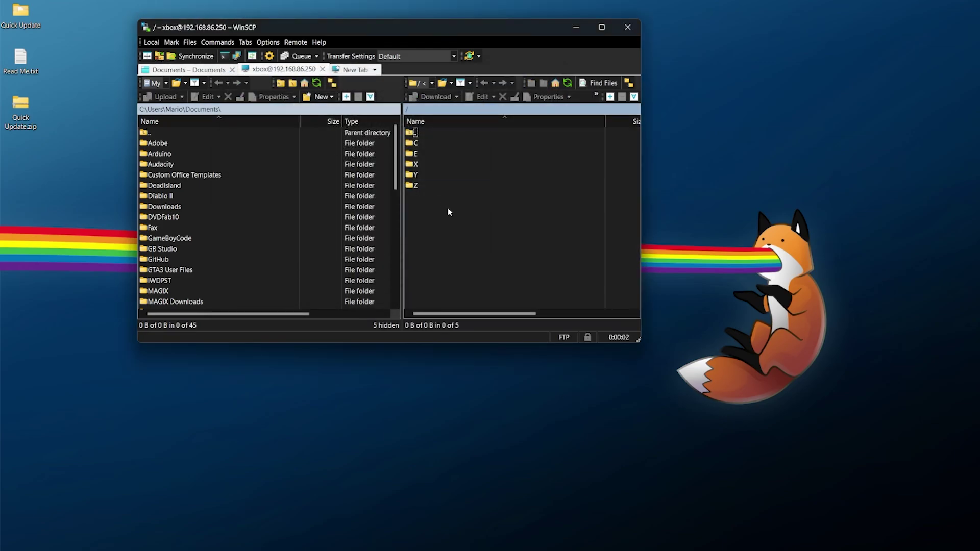
double_click(421, 154)
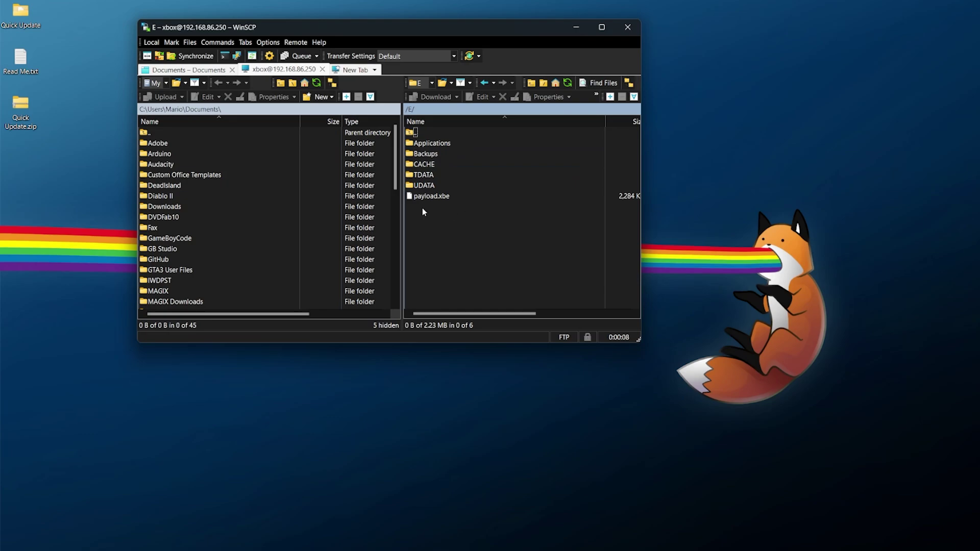
Upload the Quick Update desktop folder to the Xbox's /E/ drive, then close WinSCP
left_click(23, 17)
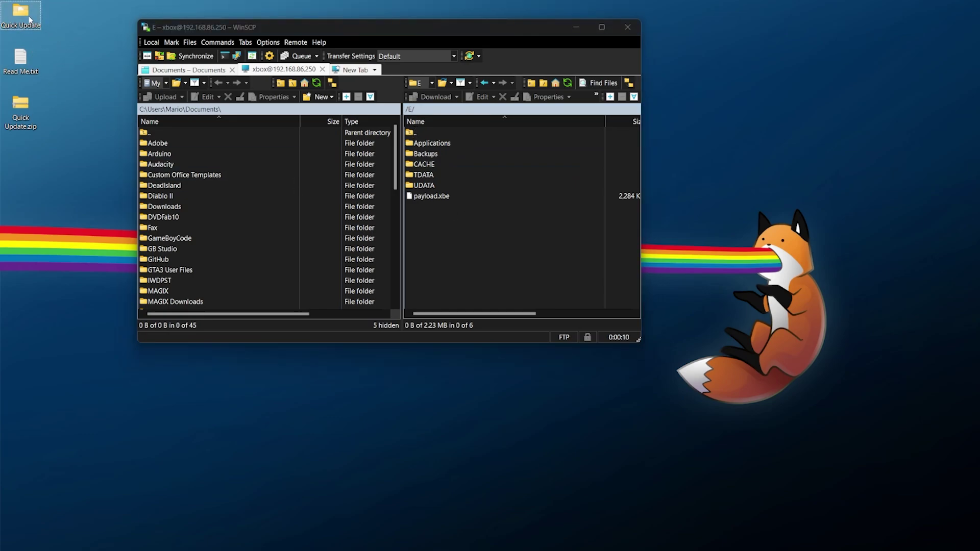
left_click_drag(471, 243, 471, 243)
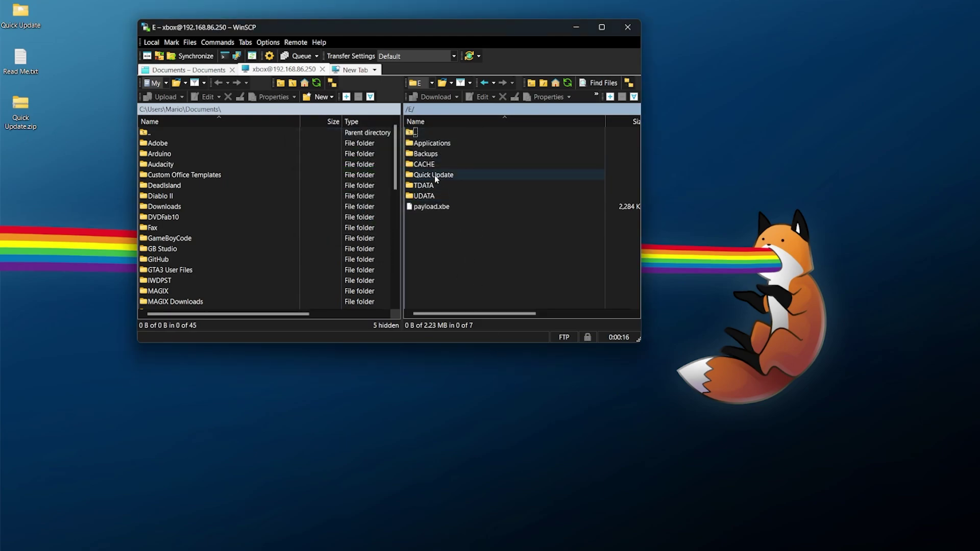
left_click(484, 176)
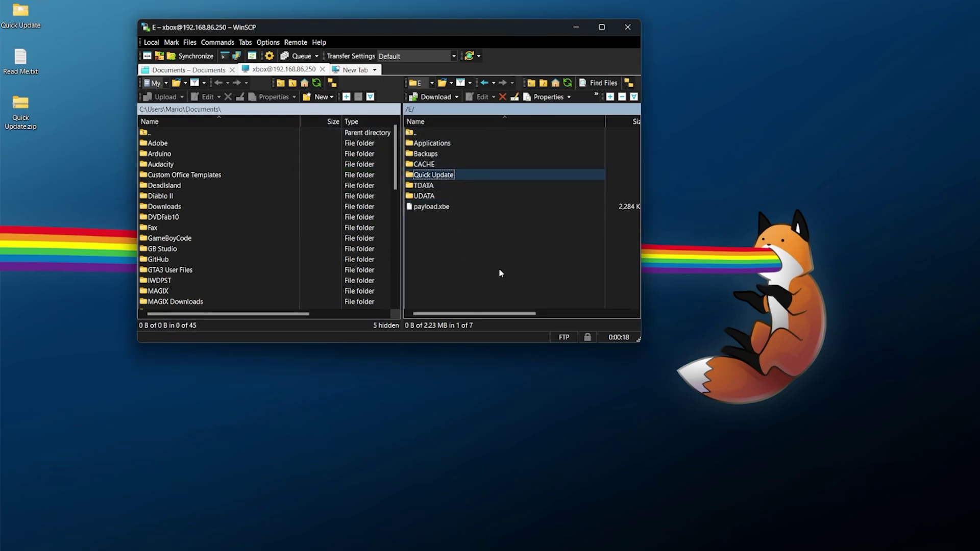
left_click(620, 34)
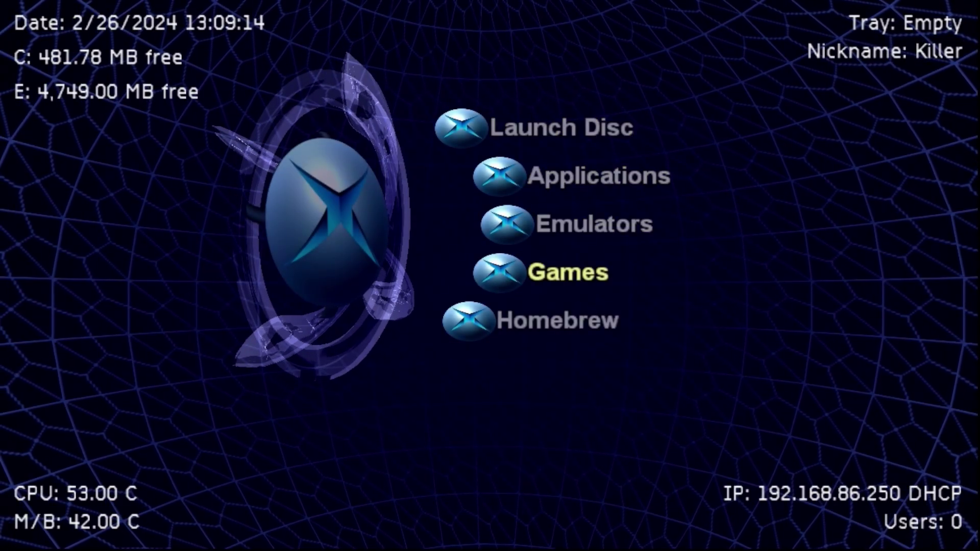
Browse System > File Explorer to E:\Quick Update and run default.xbe
key("Up")
key("Up")
key("Return")
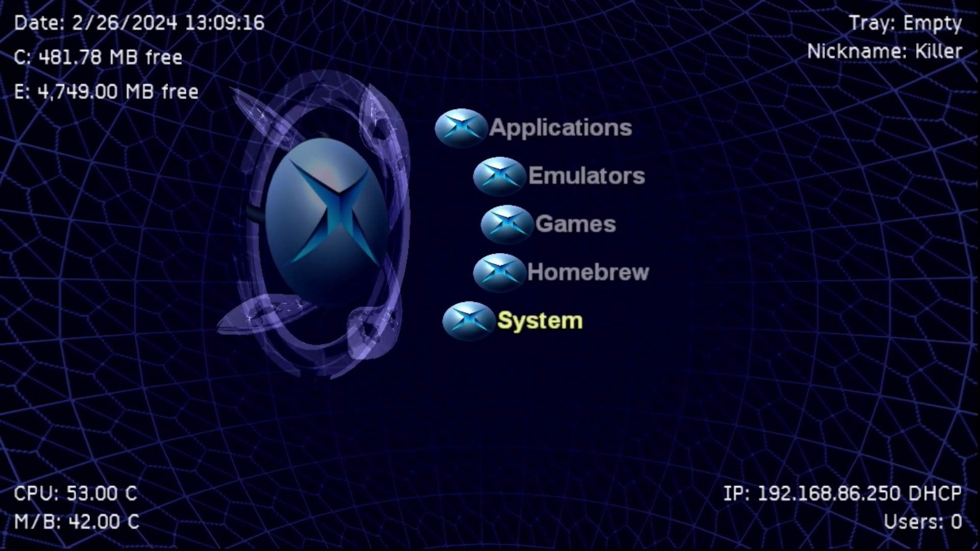
key("Return")
key("Down")
key("Down")
key("Down")
key("Return")
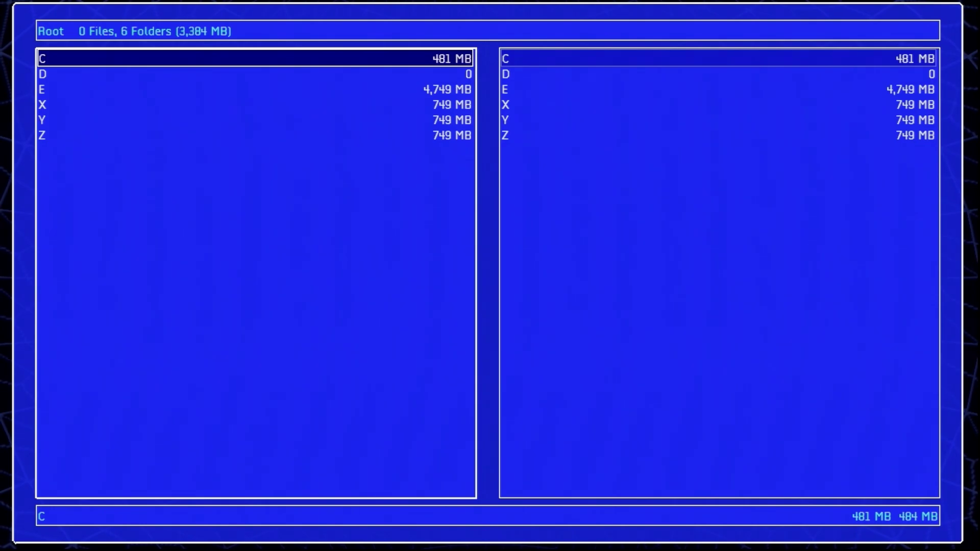
key("Down")
key("Down")
key("Return")
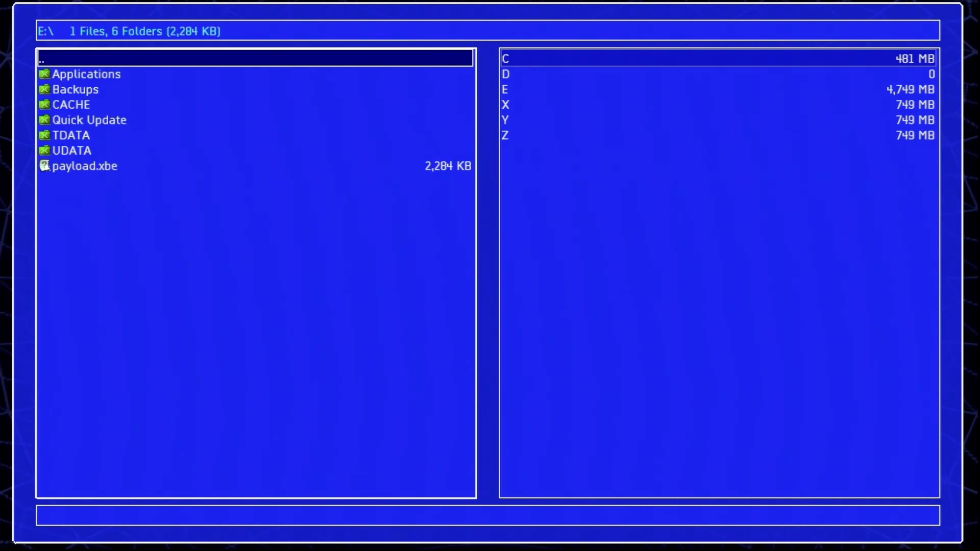
key("Down")
key("Down")
key("Down")
key("Down")
key("Return")
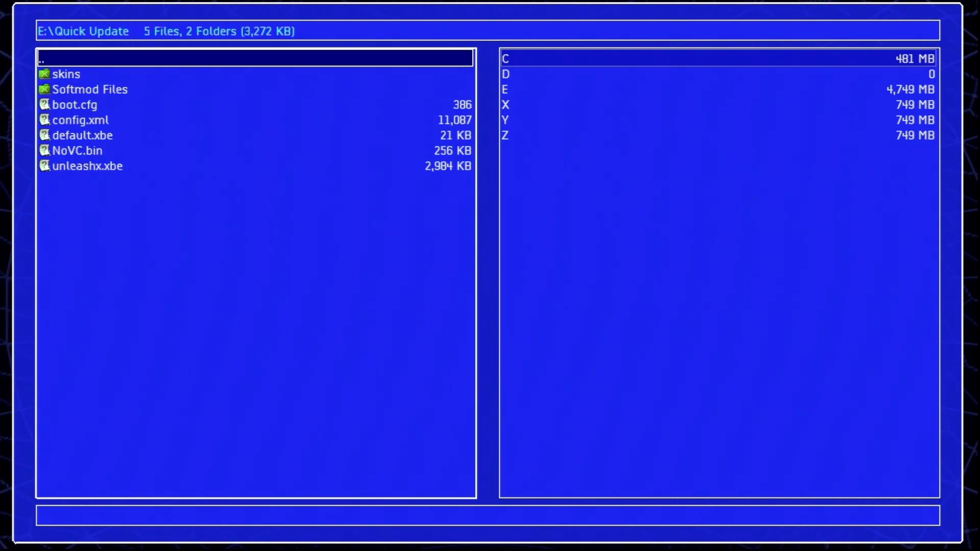
key("Down")
key("Down")
key("Down")
key("Down")
key("Down")
key("Down")
key("Up")
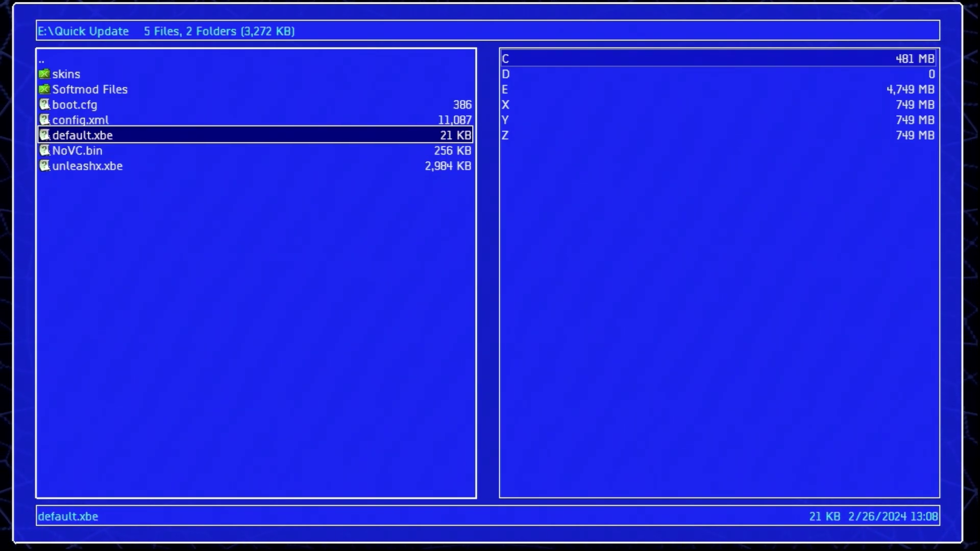
key("Return")
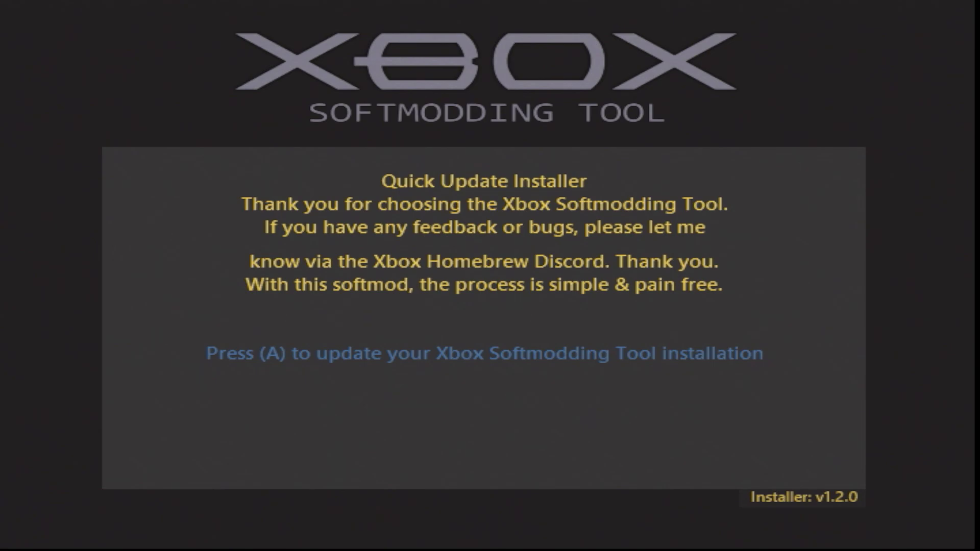
Start the v1.2.0 quick update and accept the EEPROM backup notice with I Understand
key("Return")
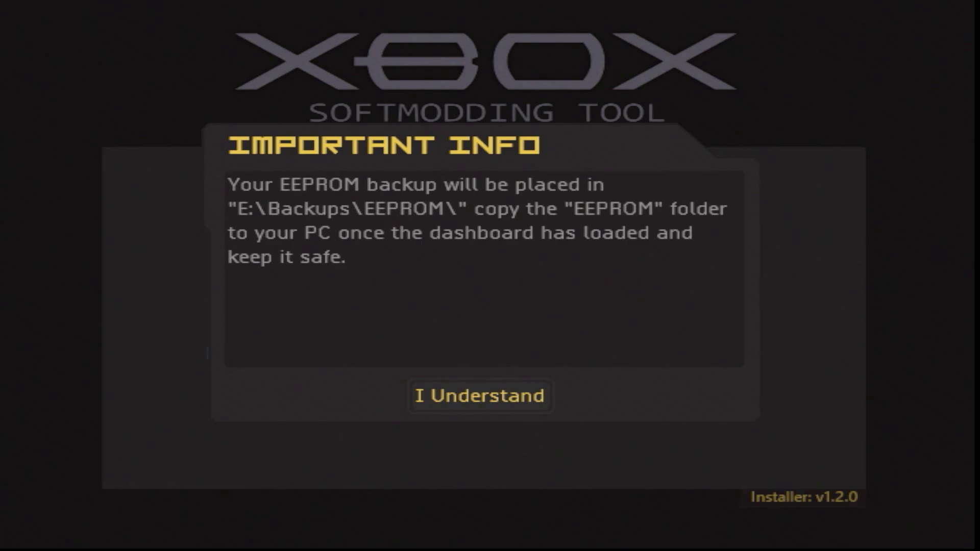
key("Return")
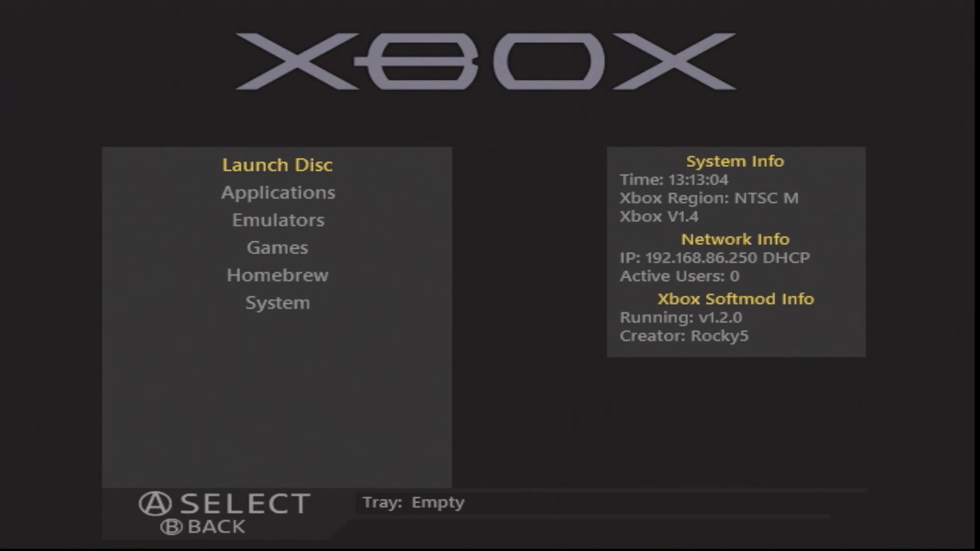
Choose the Default skin under System > Skins and save the choice
key("Down")
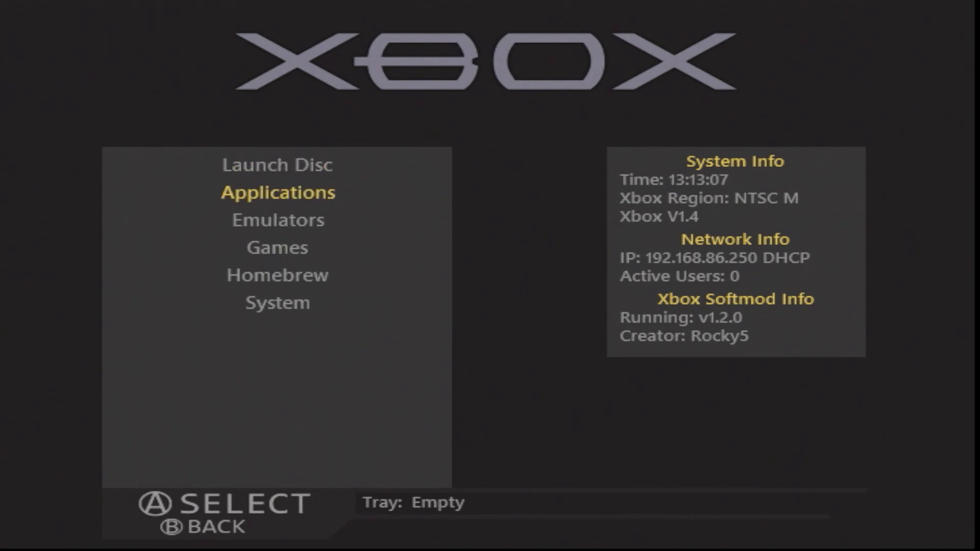
key("Down")
key("Down")
key("Down")
key("Down")
key("Return")
key("Down")
key("Down")
key("Down")
key("Down")
key("Down")
key("Down")
key("Down")
key("Down")
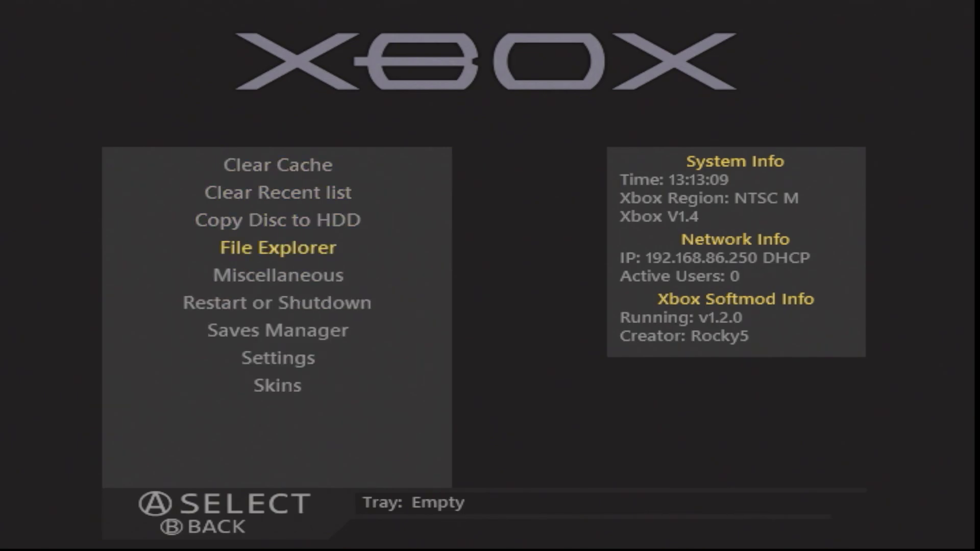
key("Return")
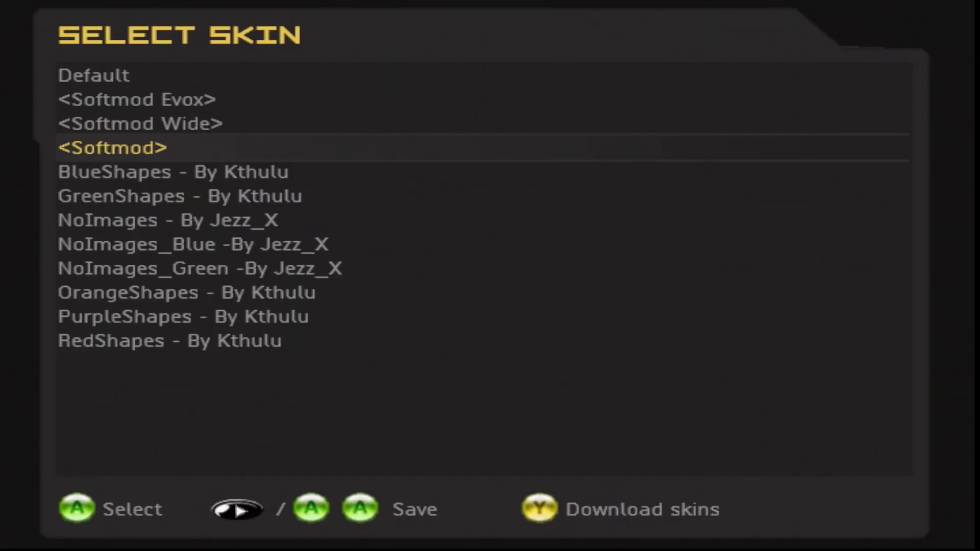
key("Up")
key("Up")
key("Up")
key("Return")
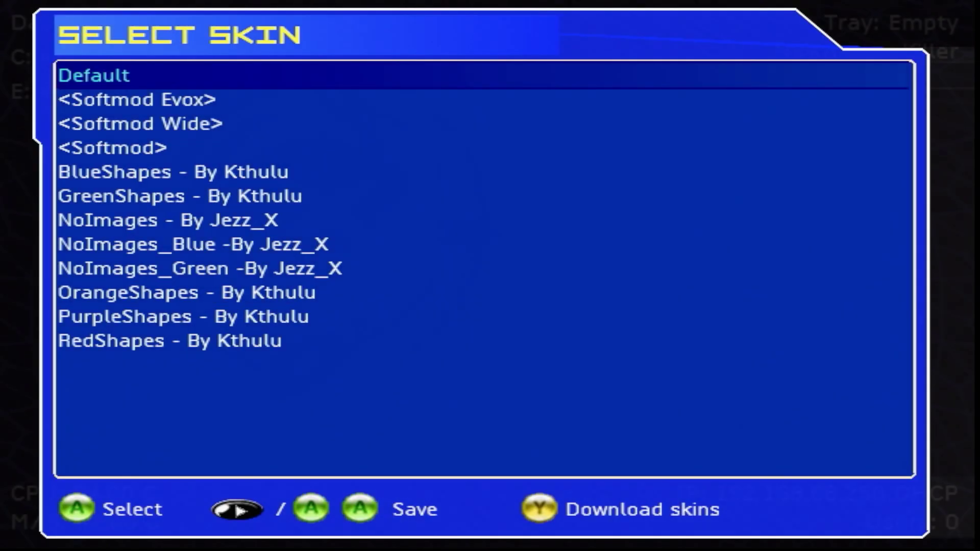
key("Return")
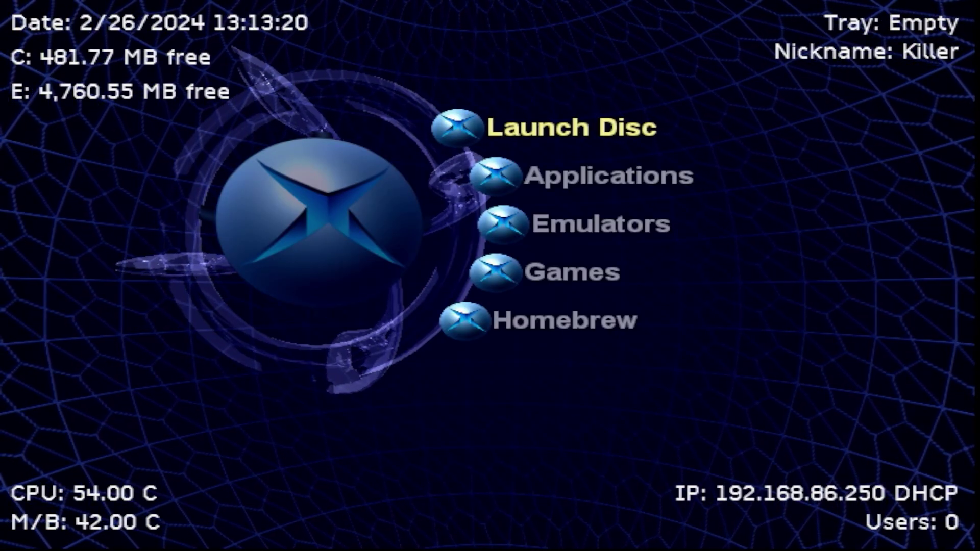
Open the Video Display settings from System > Settings
key("Up")
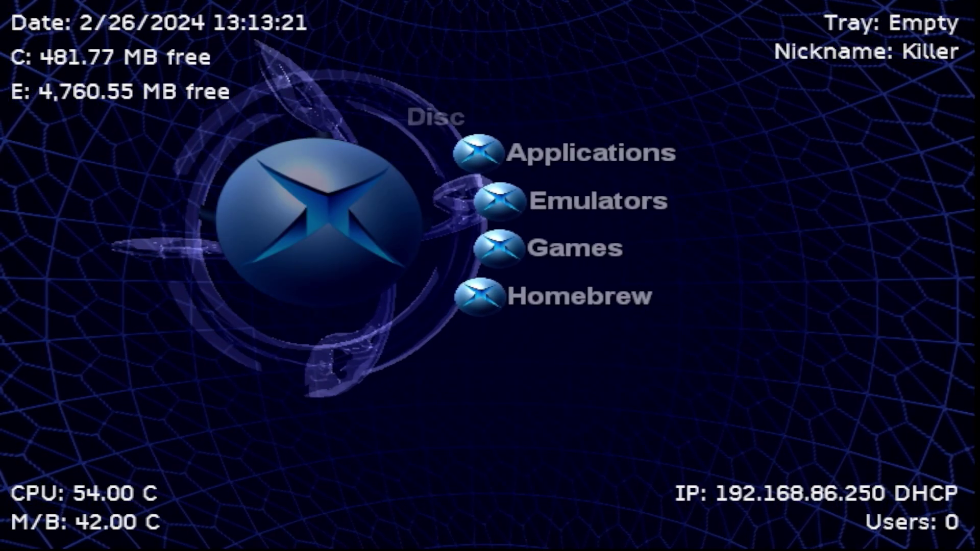
key("Return")
key("Down")
key("Up")
key("Up")
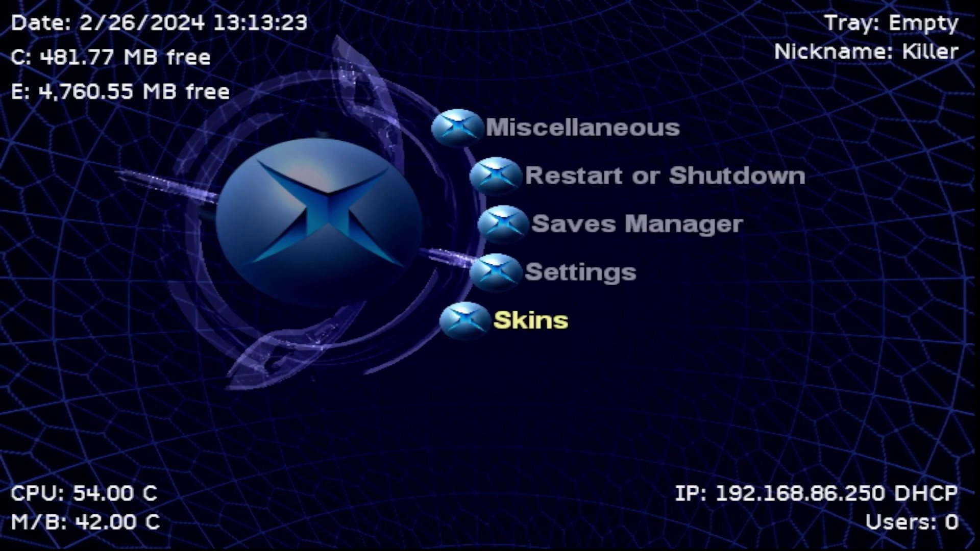
key("Up")
key("Return")
key("Up")
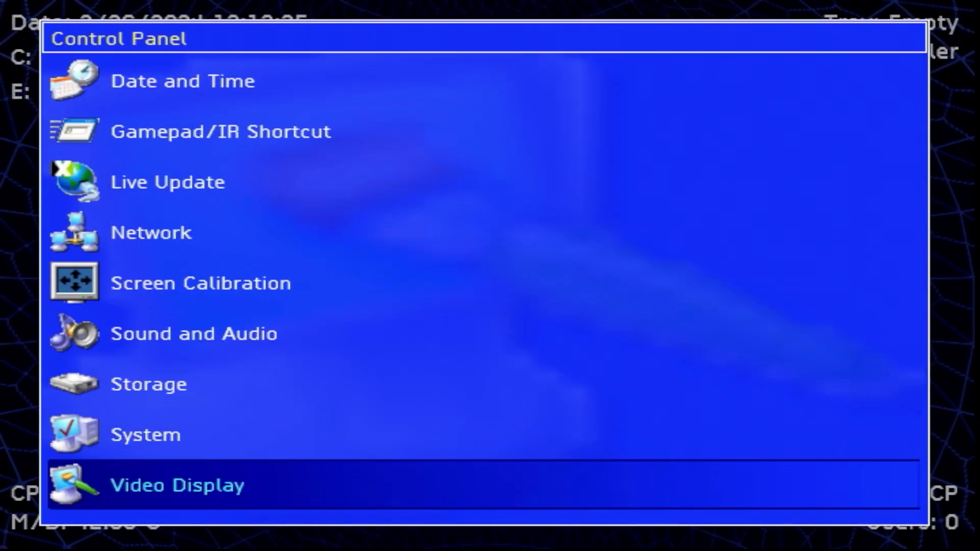
key("Up")
key("Down")
key("Return")
Set Enable 720p to Yes, save the video settings and return to the dashboard
key("Down")
key("Down")
key("Down")
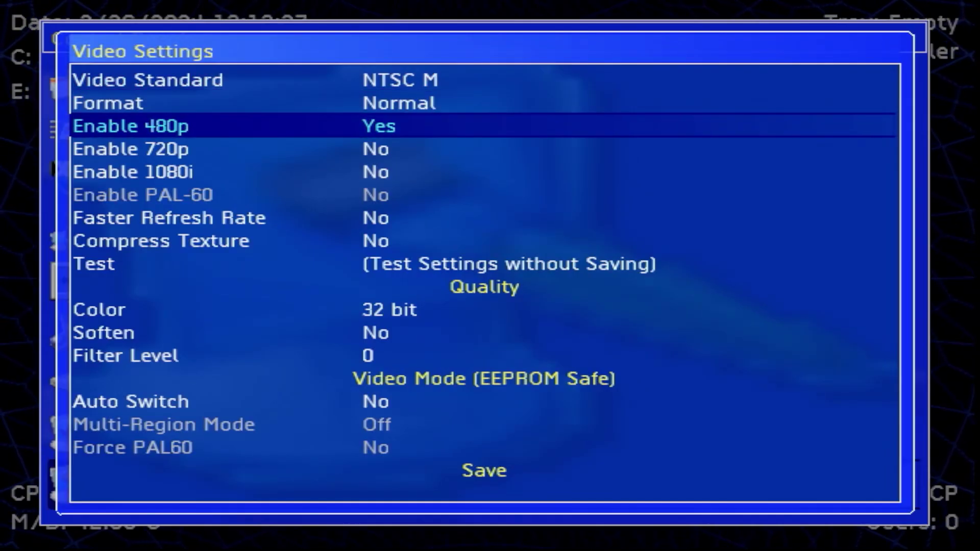
key("Up")
key("Down")
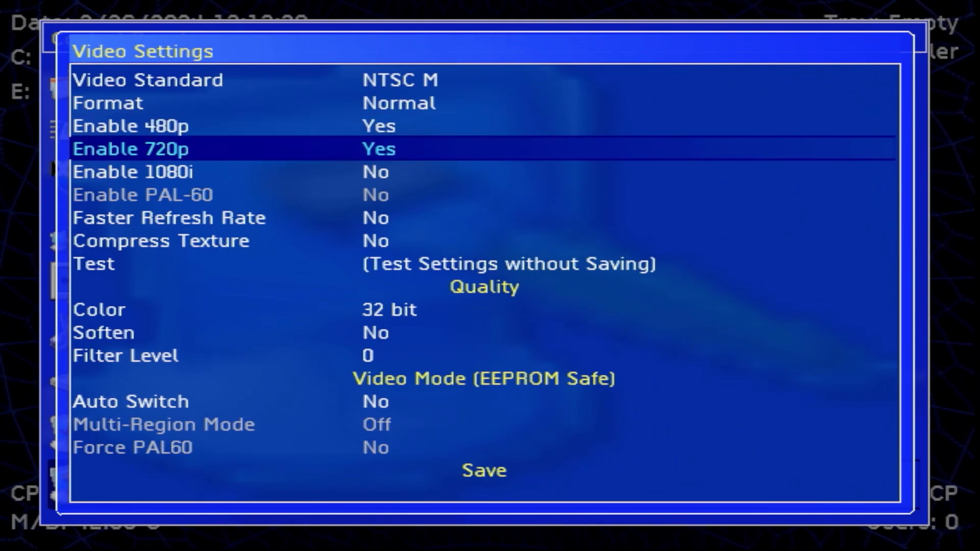
key("Down")
key("Down")
key("Down")
key("Down")
key("Down")
key("Down")
key("Down")
key("Down")
key("Down")
key("Down")
key("Down")
key("Up")
key("Up")
key("Return")
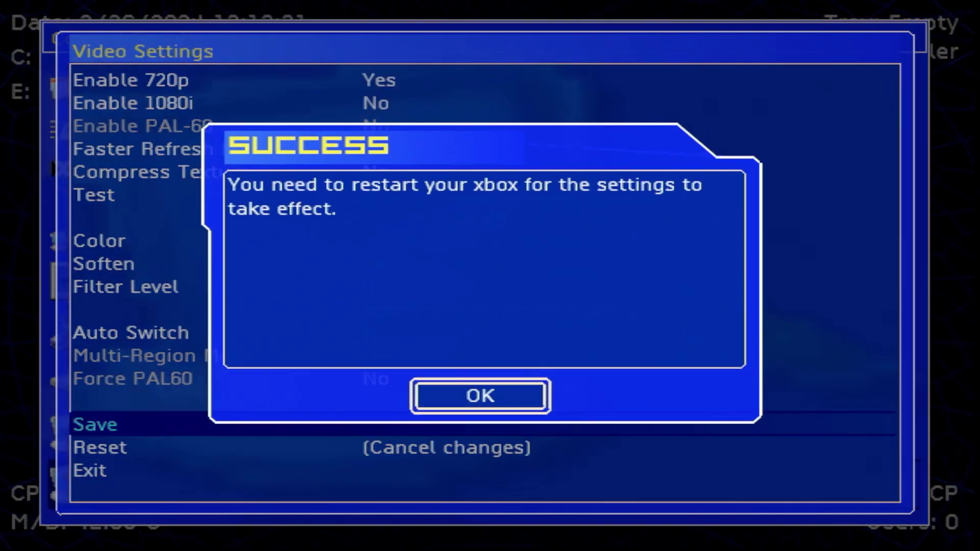
key("Return")
key("Escape")
key("Escape")
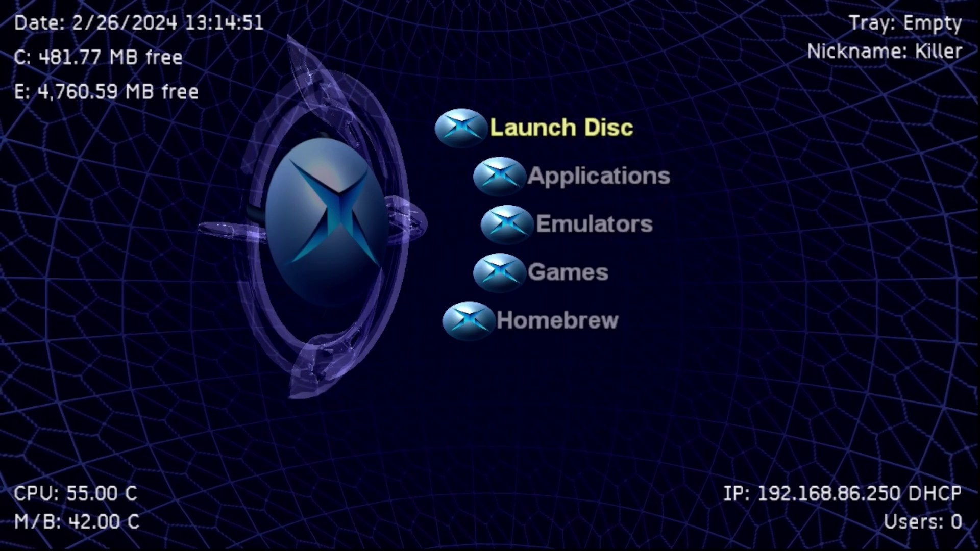
key("Up")
key("Return")
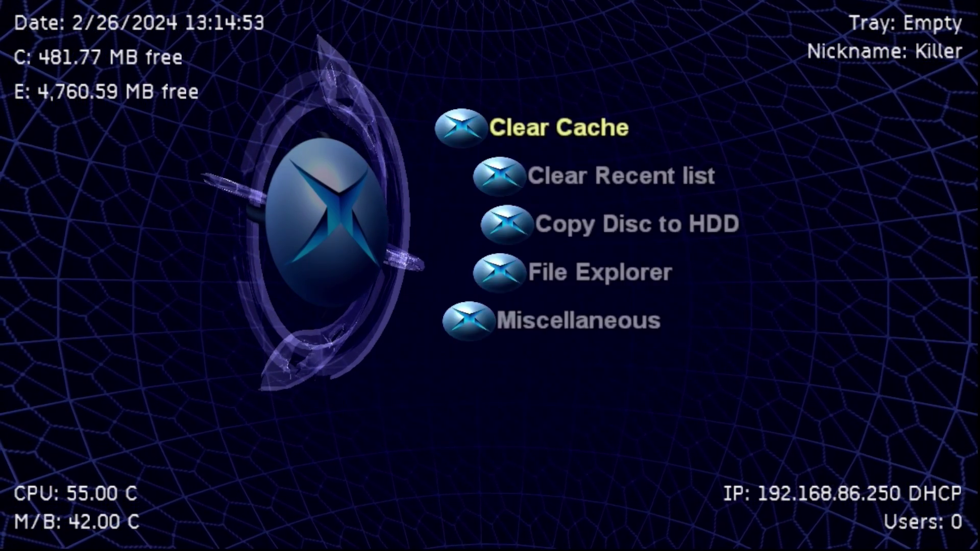
key("Down")
key("Down")
key("Down")
key("Return")
key("Down")
key("Up")
key("Return")
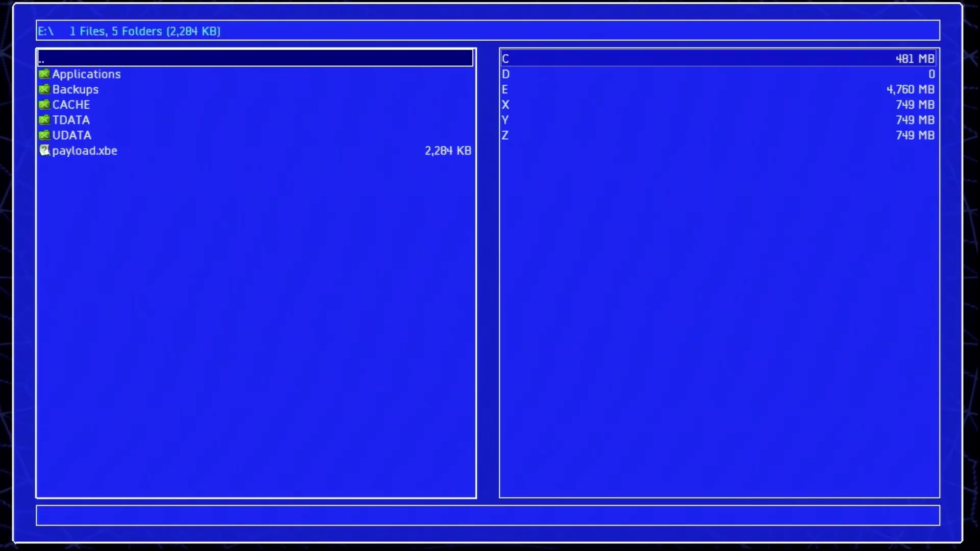
key("Down")
key("Down")
key("Down")
key("Down")
key("Down")
key("Down")
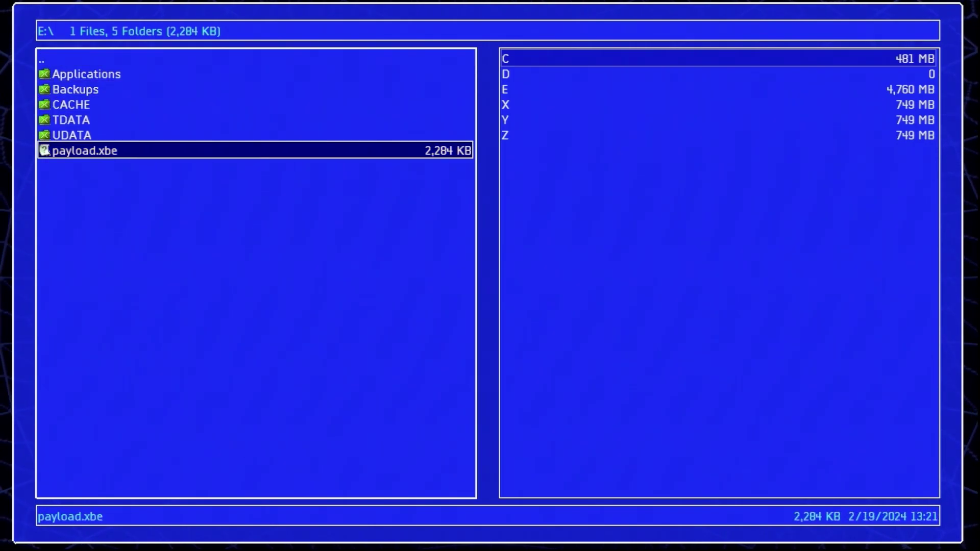
key("Up")
key("Up")
key("Up")
key("Up")
key("Up")
key("Up")
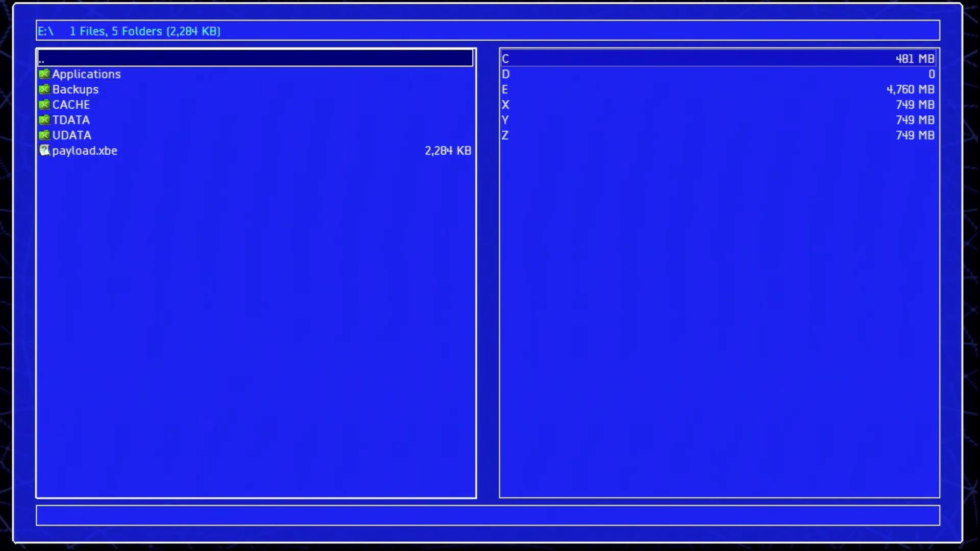
key("Escape")
key("Escape")
key("Up")
key("Up")
key("Up")
key("Up")
key("Up")
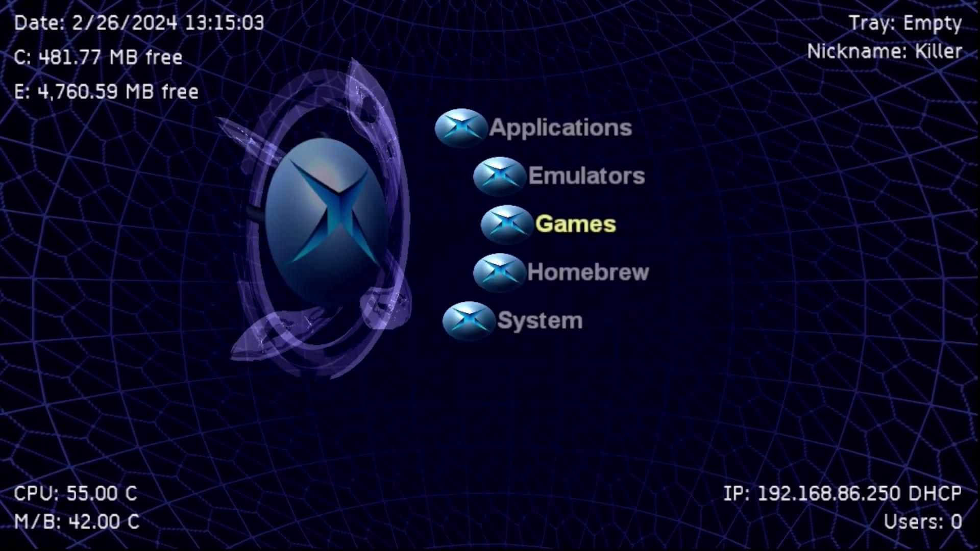